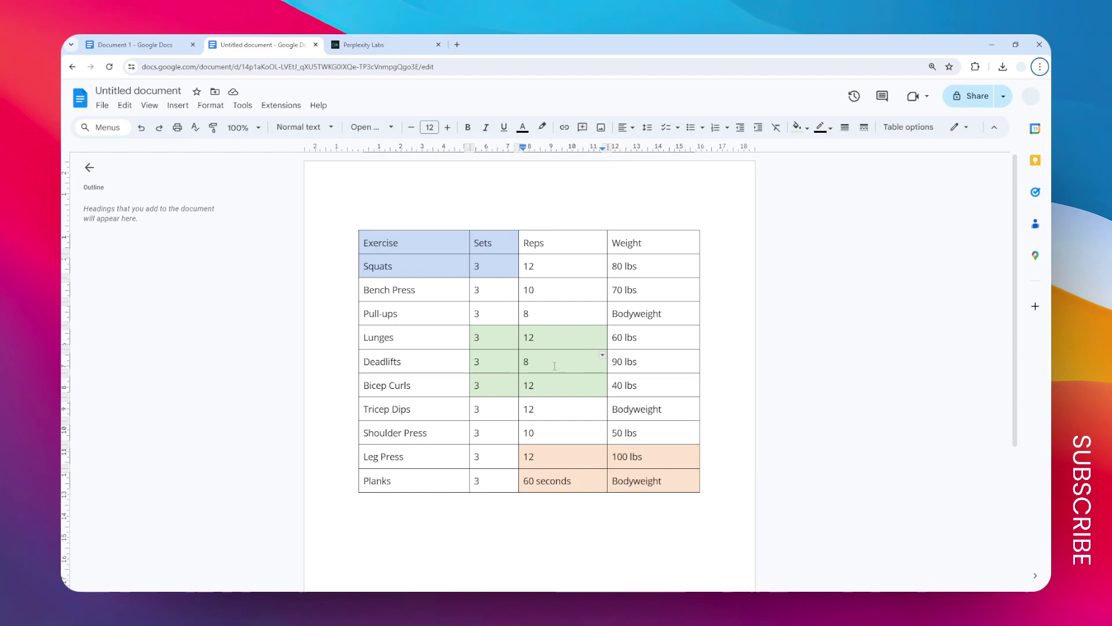
Split the Deadlifts Reps cell into 2 columns, keeping 8 in the left cell
left_click(528, 363)
right_click(552, 361)
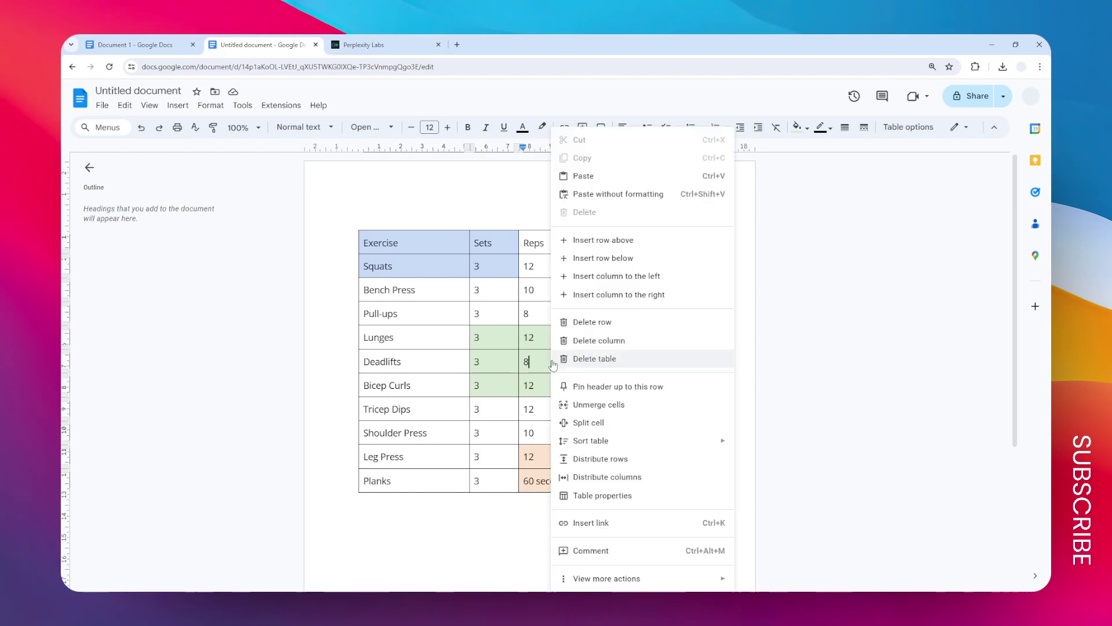
left_click(616, 432)
type("1")
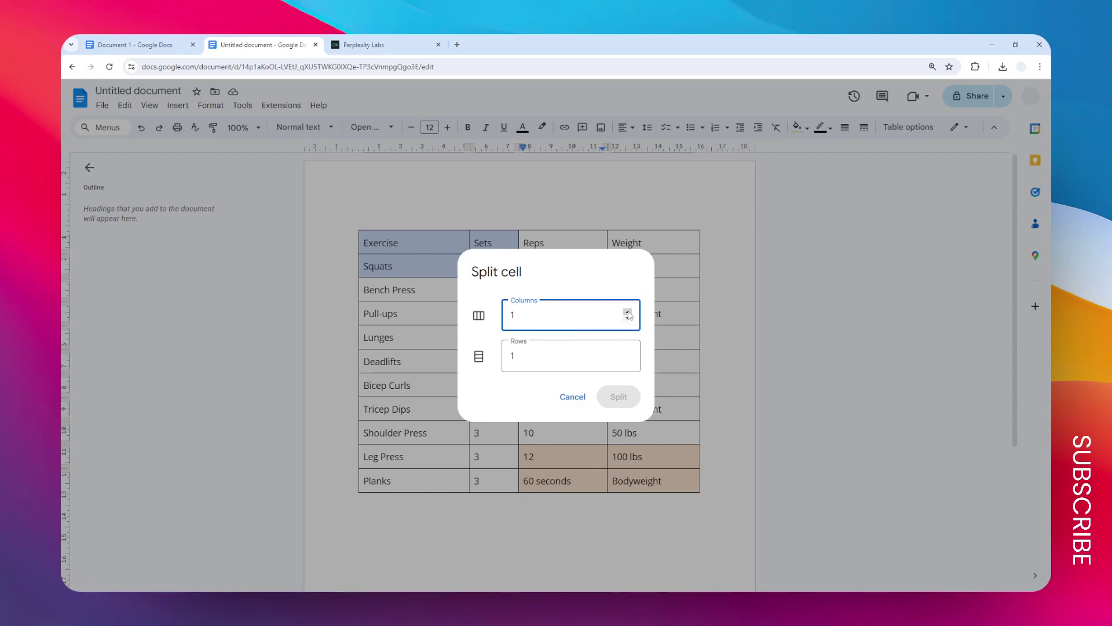
left_click(627, 310)
left_click(618, 396)
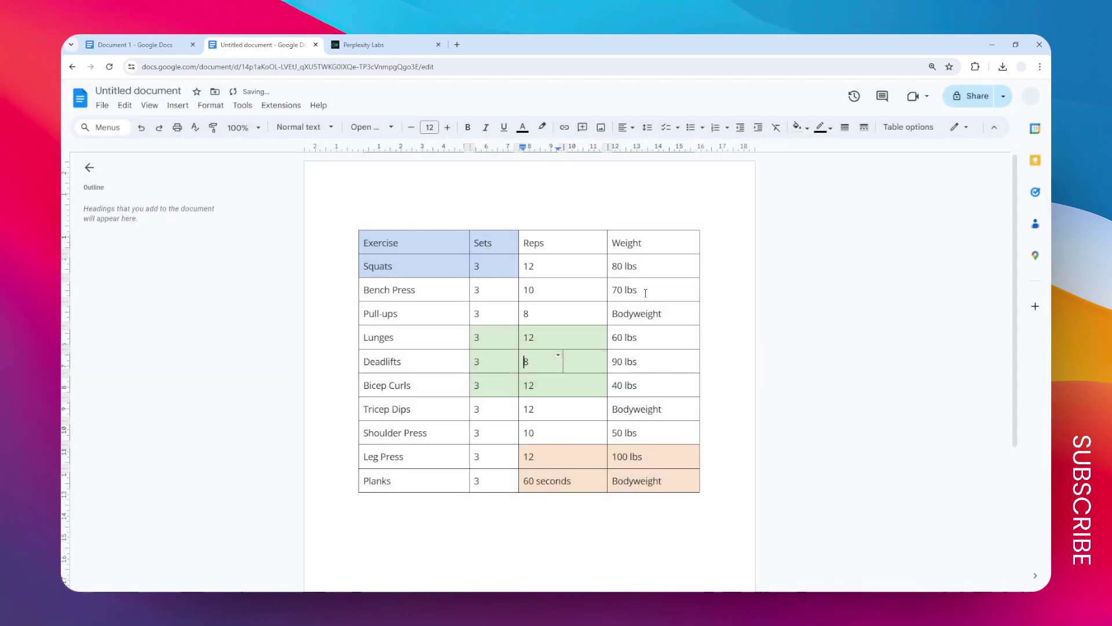
Enter 'New' in the right half of the split Reps cell, beside 8
left_click(584, 365)
type("New")
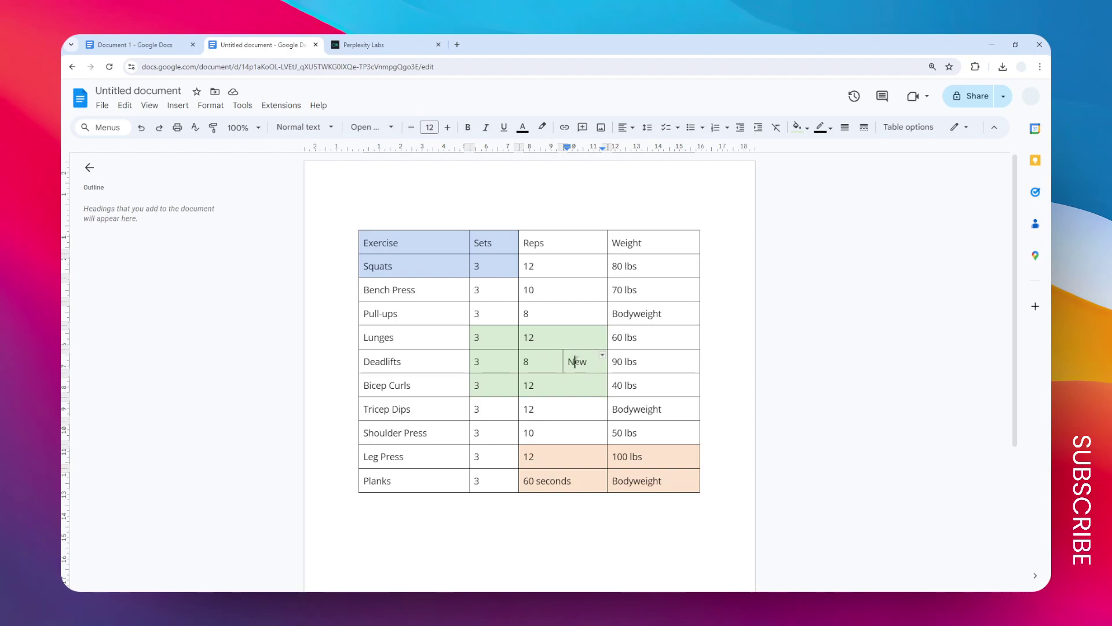
double_click(575, 361)
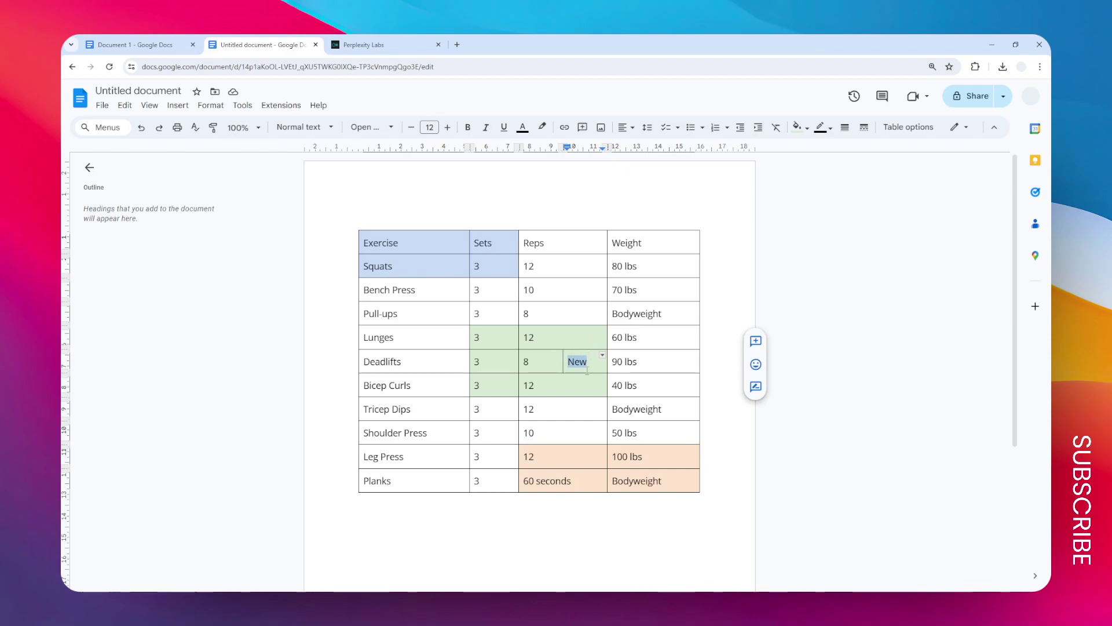
left_click(581, 362)
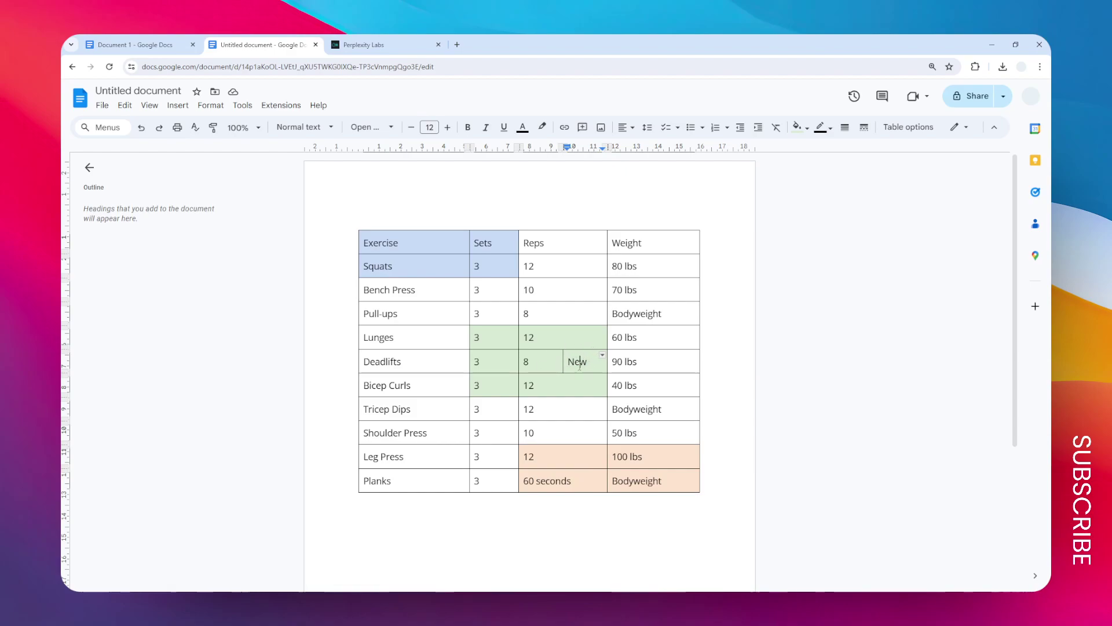
Merge the 8 and New halves into one cell, then delete 'New' so only 8 remains
left_click_drag(579, 363, 538, 361)
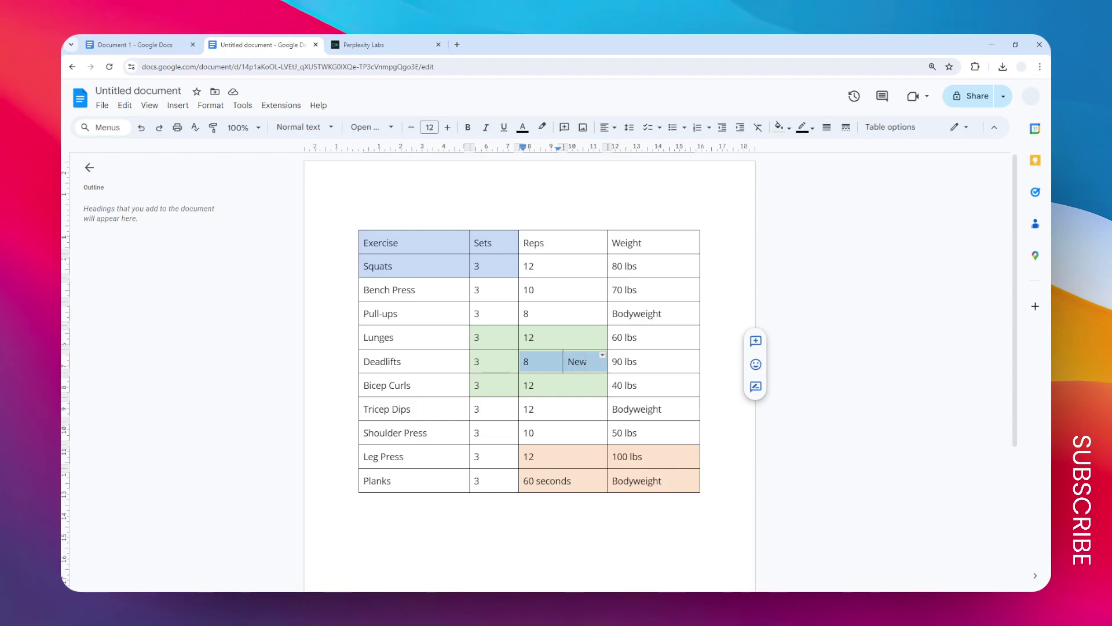
right_click(587, 364)
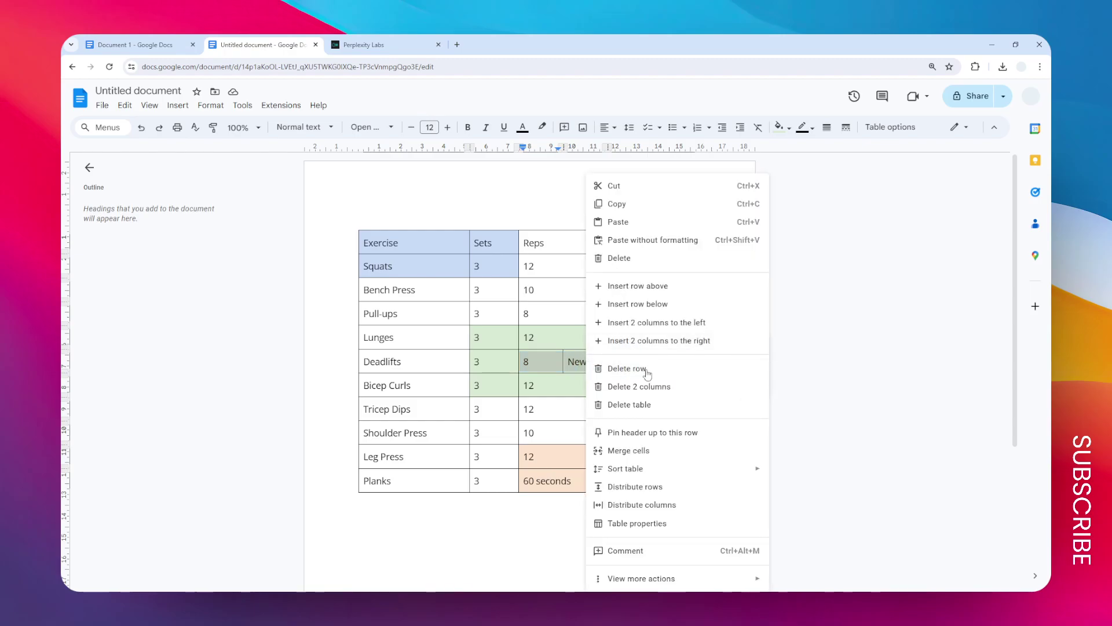
left_click(660, 450)
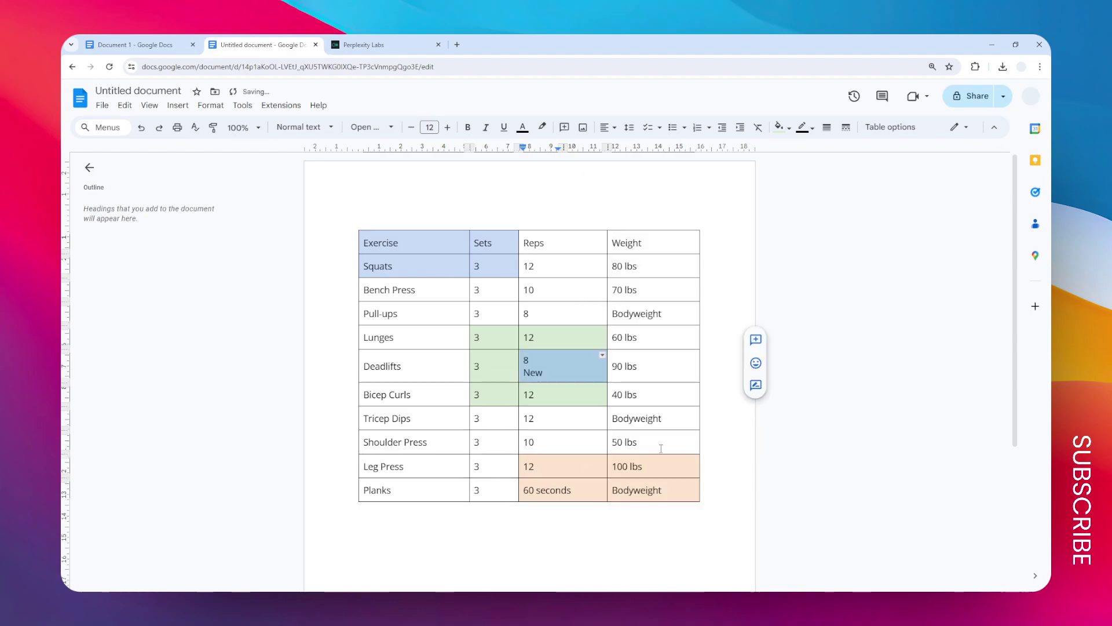
left_click(550, 371)
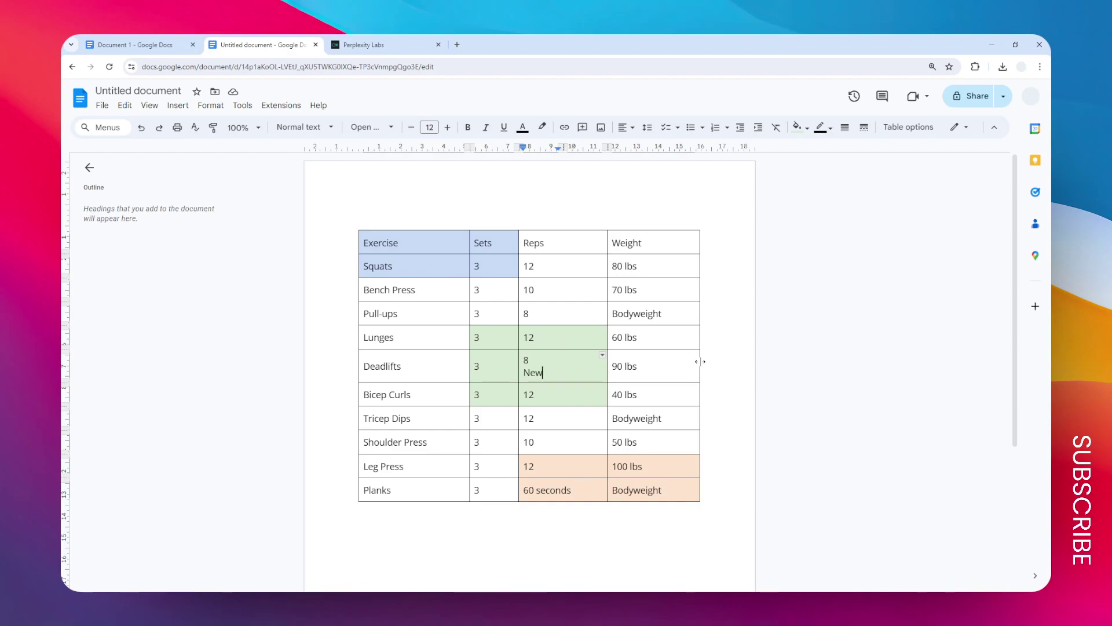
key("BackSpace")
key("BackSpace")
key("BackSpace")
key("BackSpace")
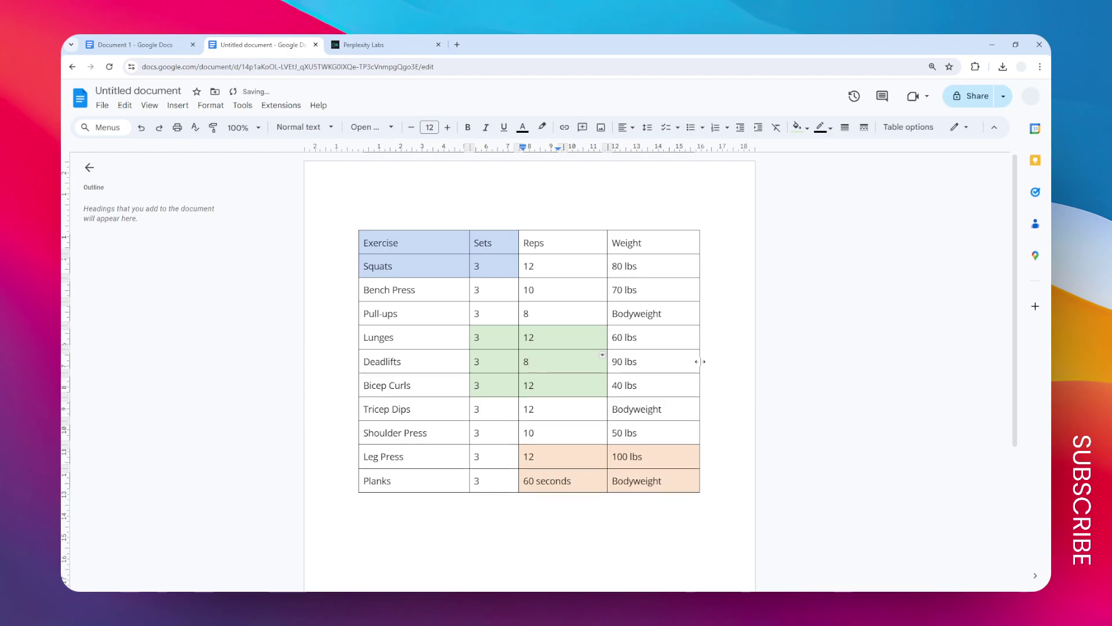